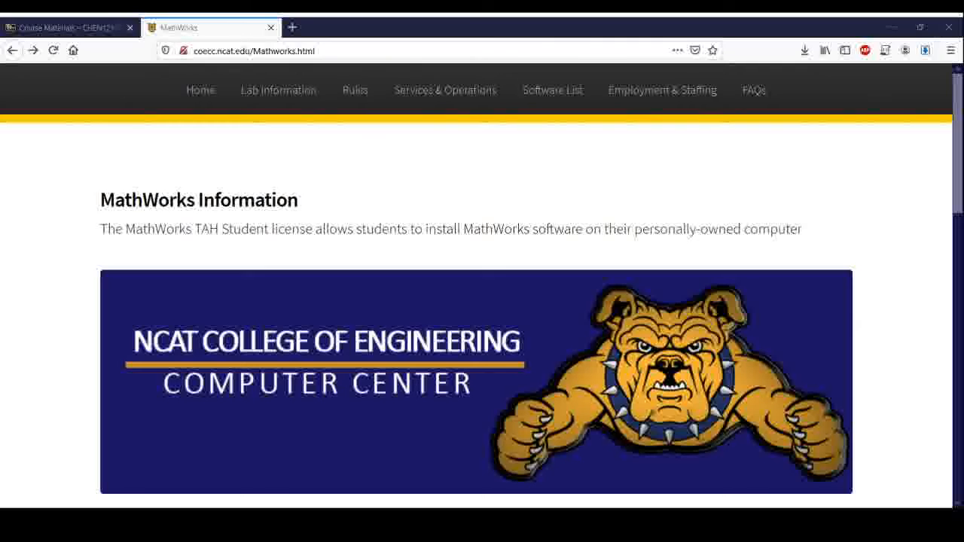
Step: In Firefox, scroll to and highlight the student account-creation heading on the college instructions page
left_click(196, 52)
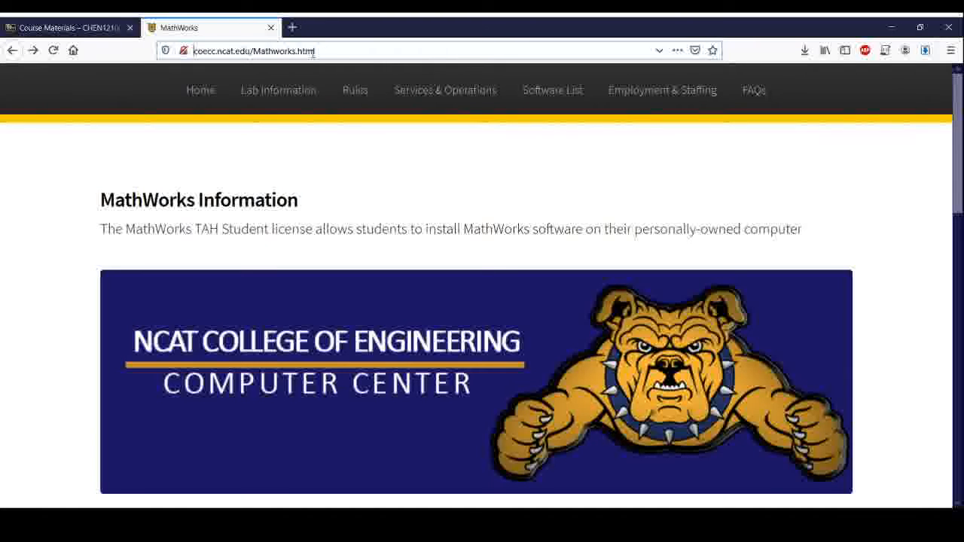
scroll(261, 188, "down", 3)
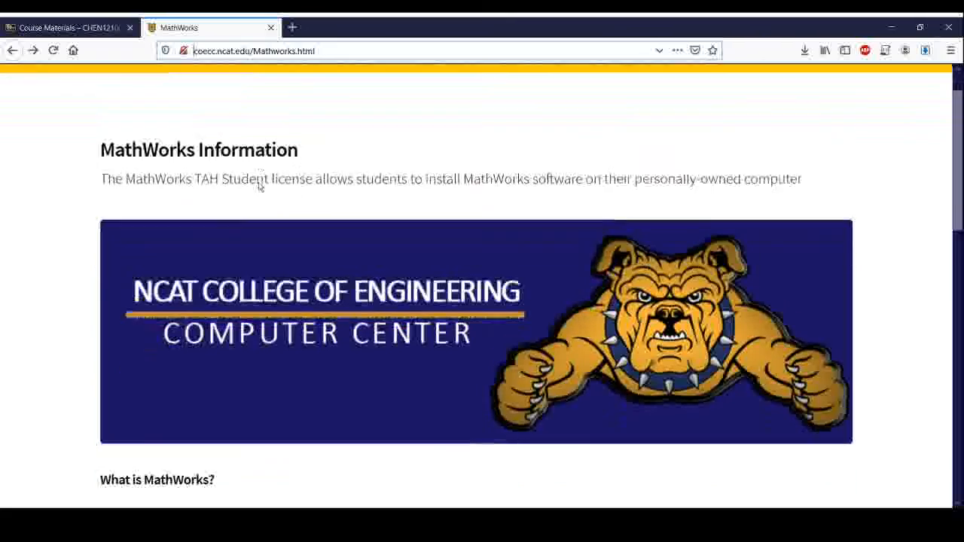
scroll(250, 178, "up", 3)
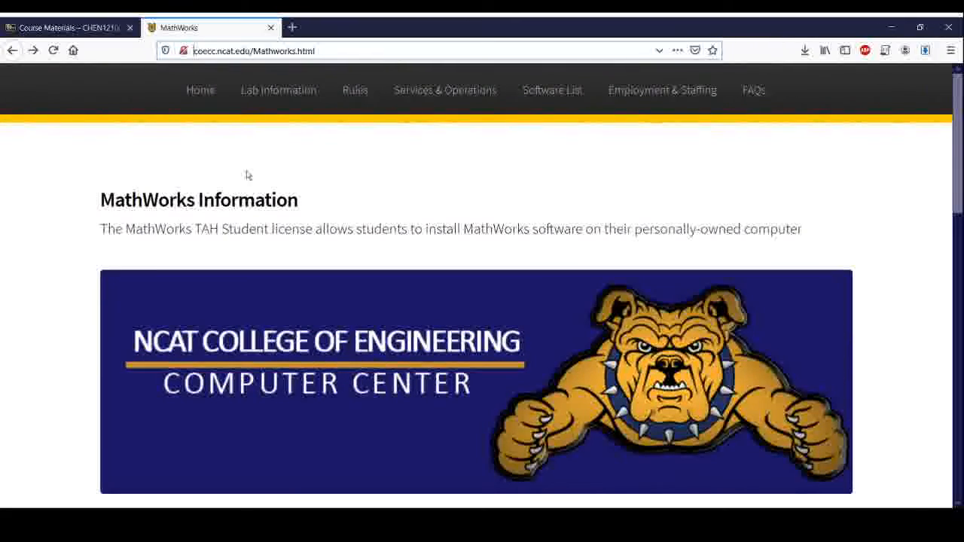
scroll(247, 175, "down", 9)
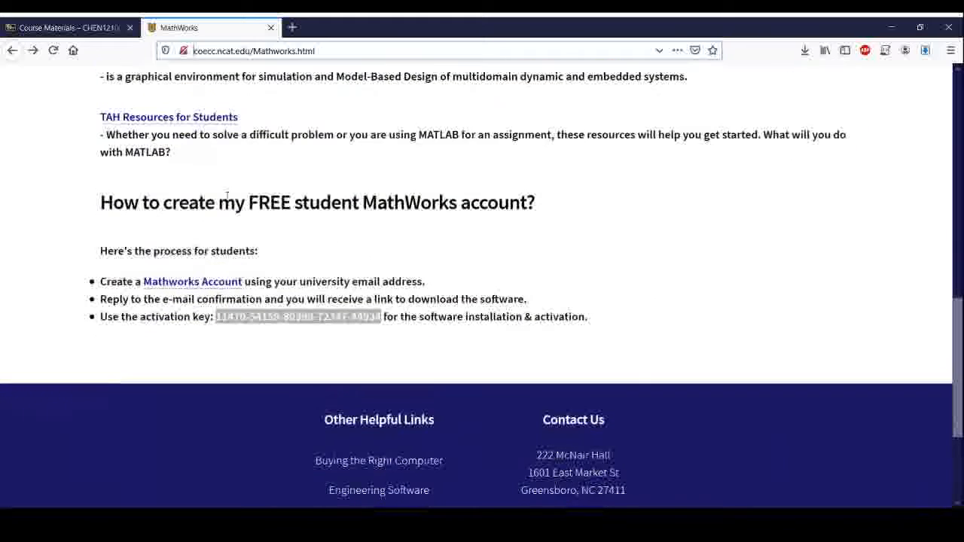
left_click(101, 202)
left_click_drag(102, 202, 555, 208)
Step: Highlight the student process intro line and open the Mathworks Account link in a background tab
left_click(554, 211)
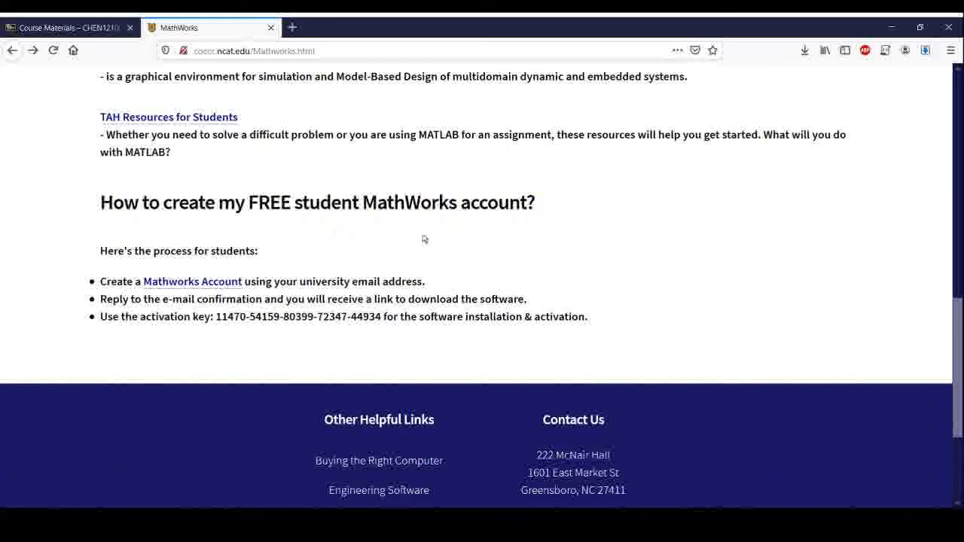
left_click_drag(101, 251, 253, 250)
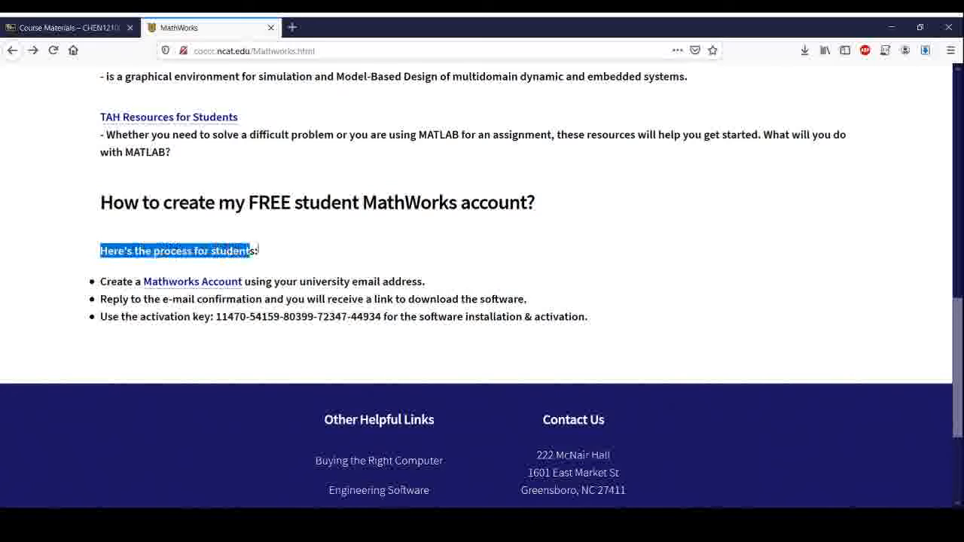
left_click(133, 283)
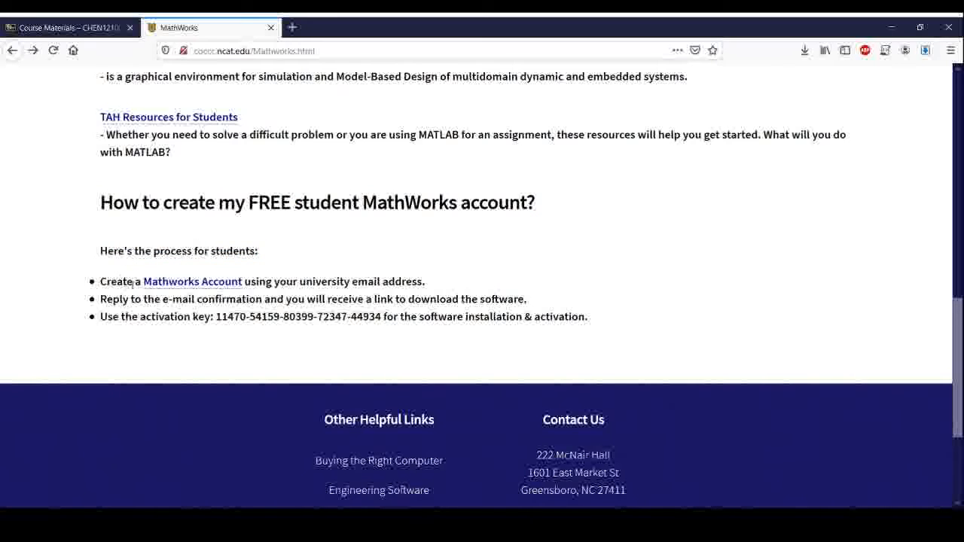
middle_click(191, 283)
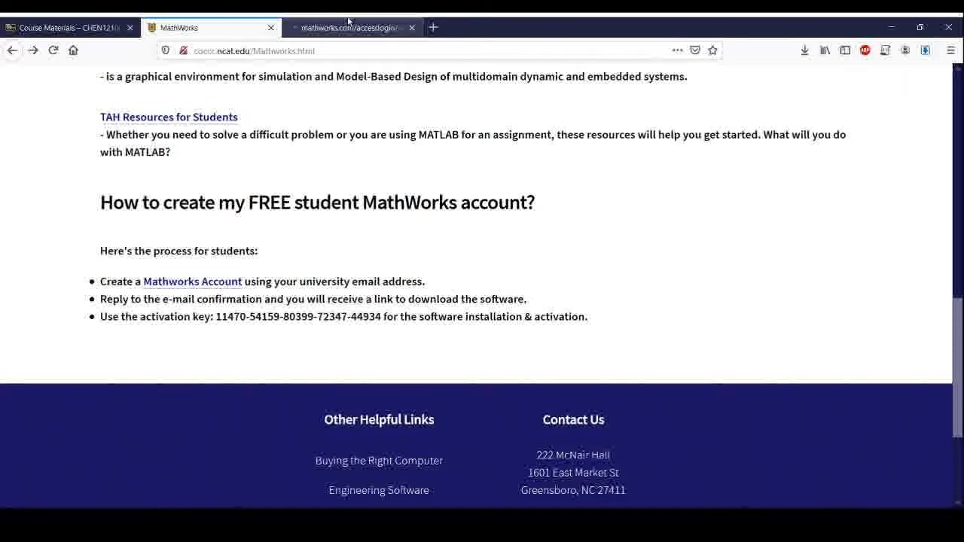
Step: On the Create MathWorks Account form, choose Student, confirm age 13 or older, then return to the college tab
left_click(349, 23)
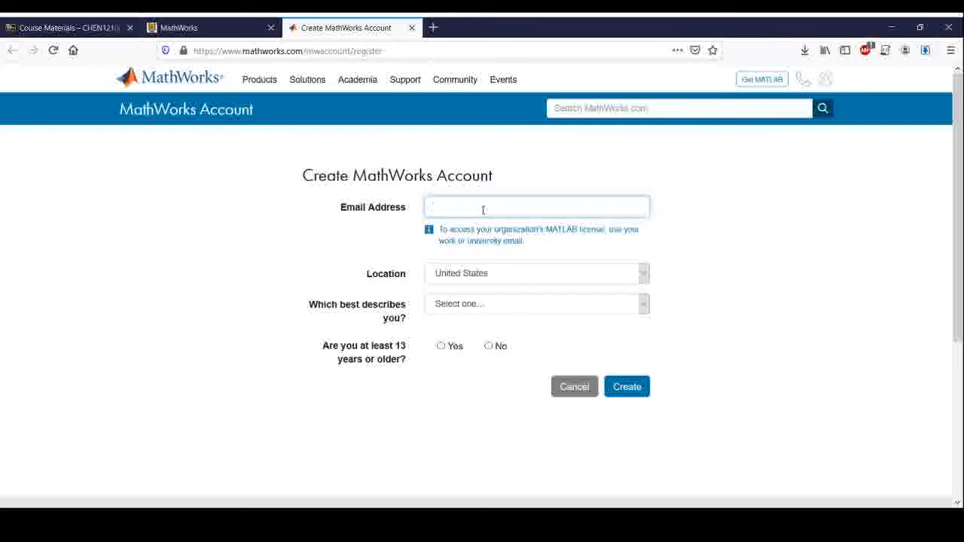
left_click(454, 305)
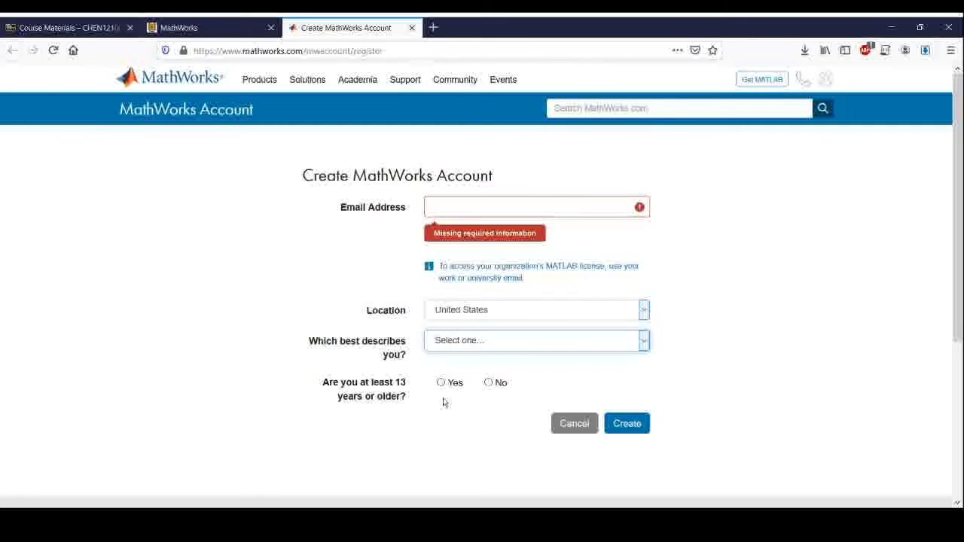
key("s")
left_click(441, 385)
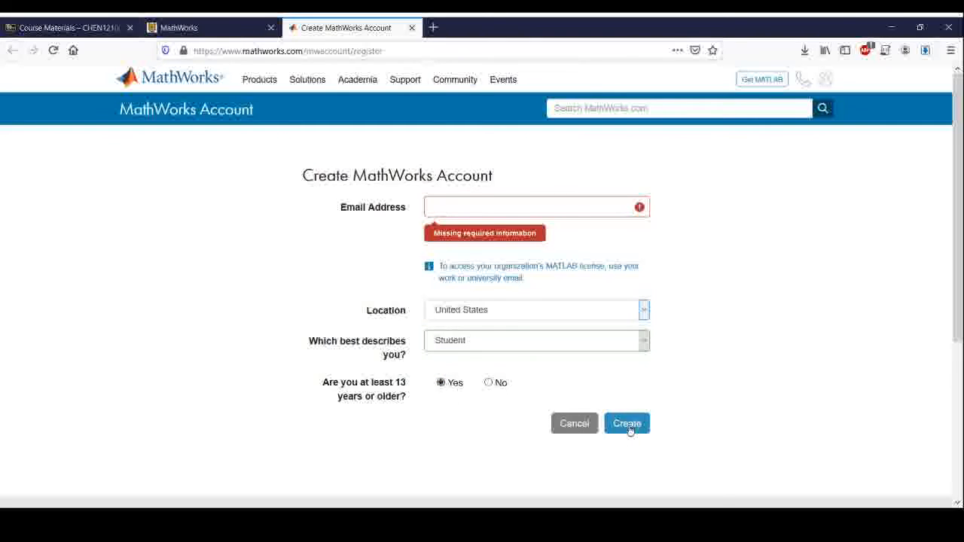
left_click(200, 28)
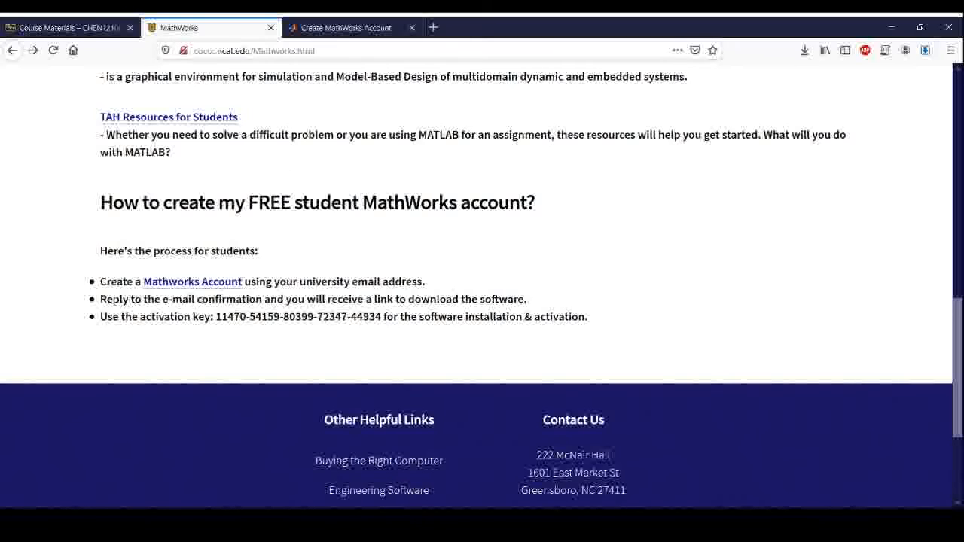
Step: Highlight the e-mail confirmation bullet, then run the downloaded MATLAB installer from Firefox's Downloads list
left_click_drag(101, 299, 263, 300)
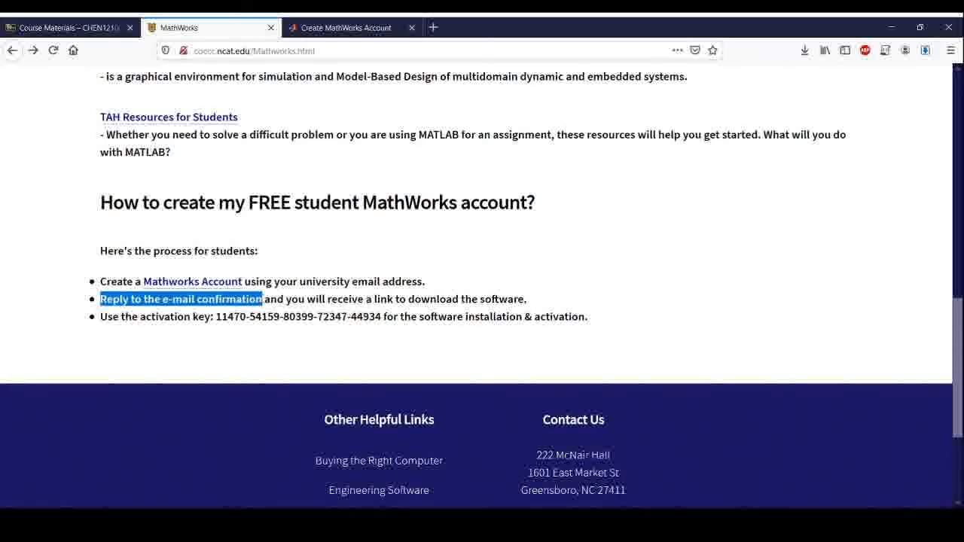
triple_click(309, 299)
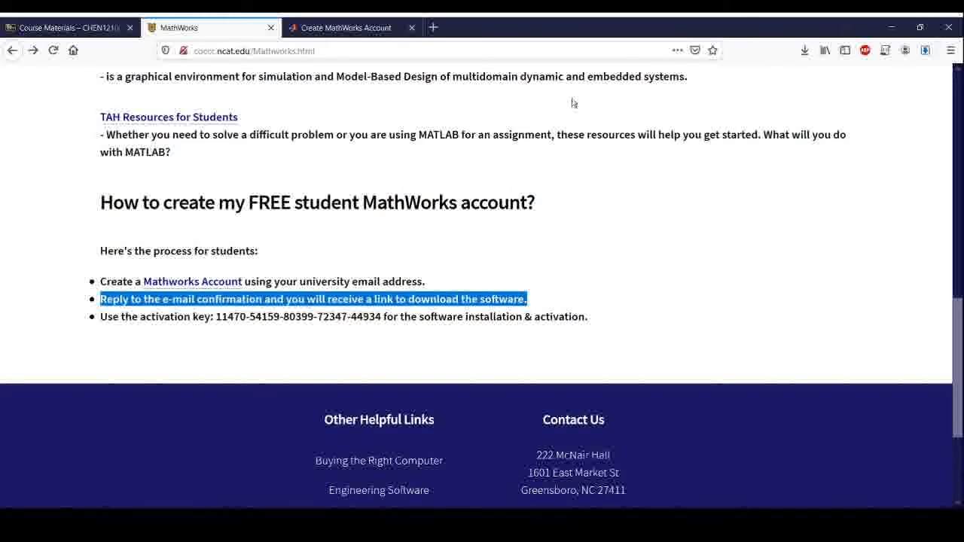
left_click(804, 52)
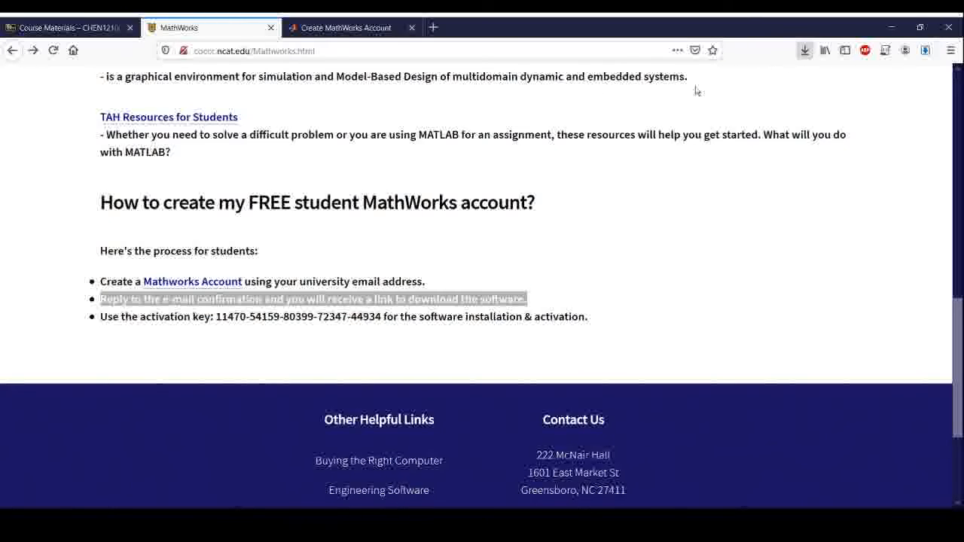
left_click(300, 240)
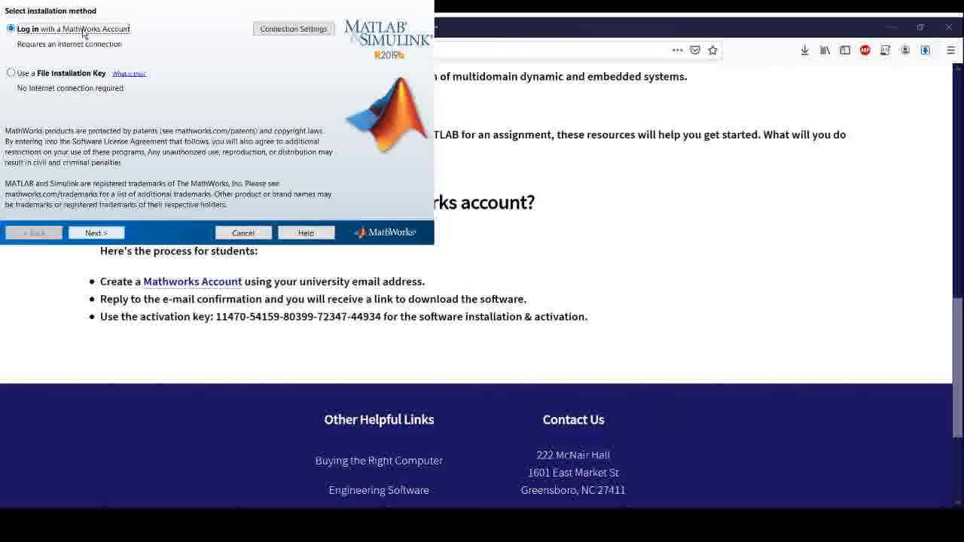
Step: Choose MathWorks account login, accept the license terms, and sign in to reach the license step
left_click(94, 233)
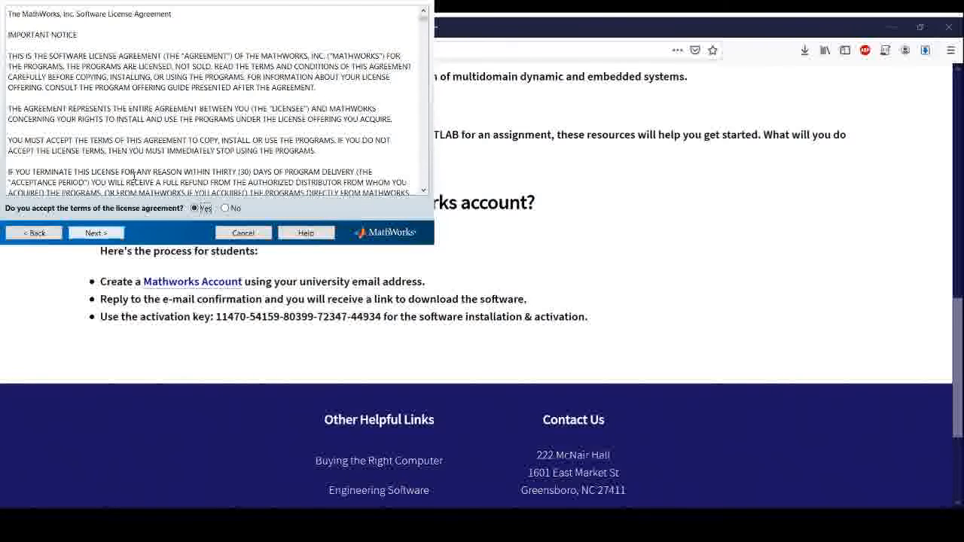
left_click(94, 233)
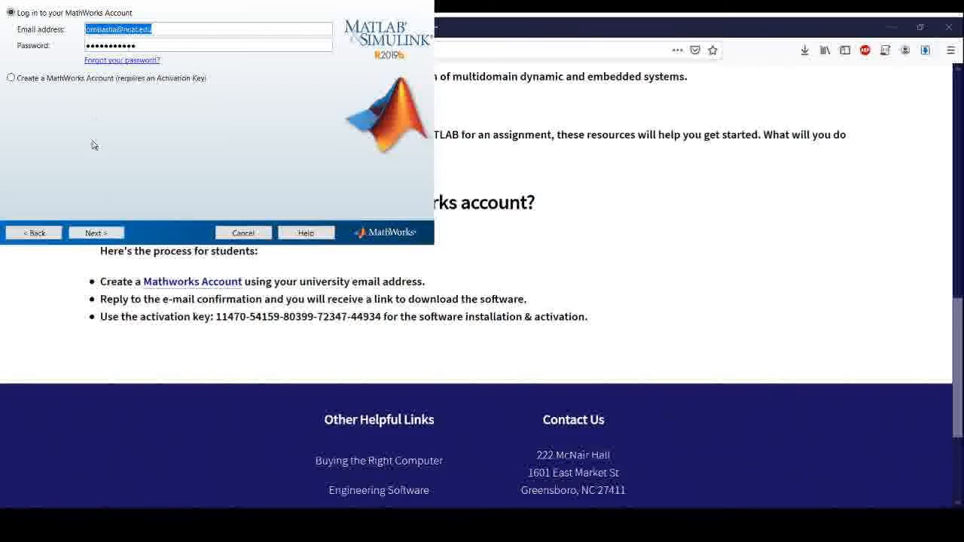
left_click(96, 233)
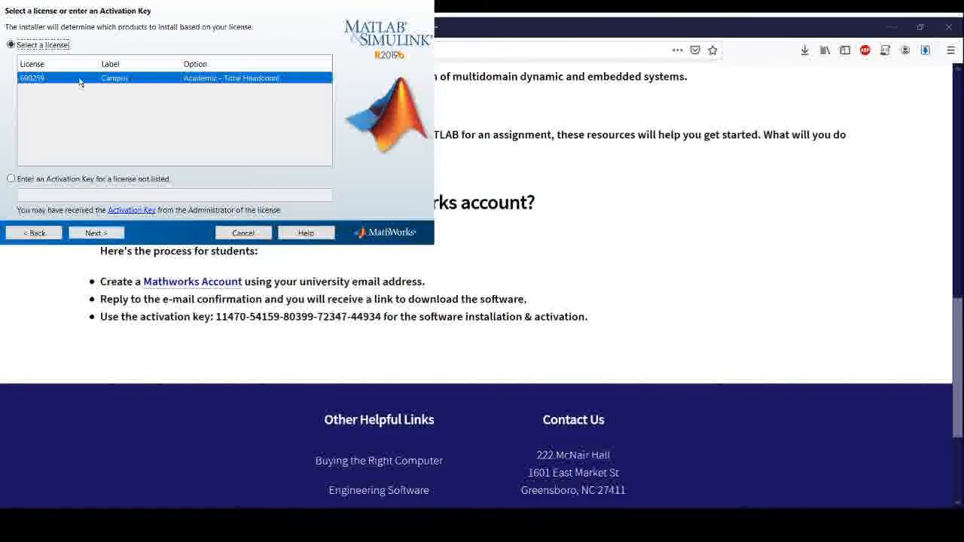
Step: Choose 'Enter an Activation Key', paste the college's key copied from the web page, and continue
left_click(11, 180)
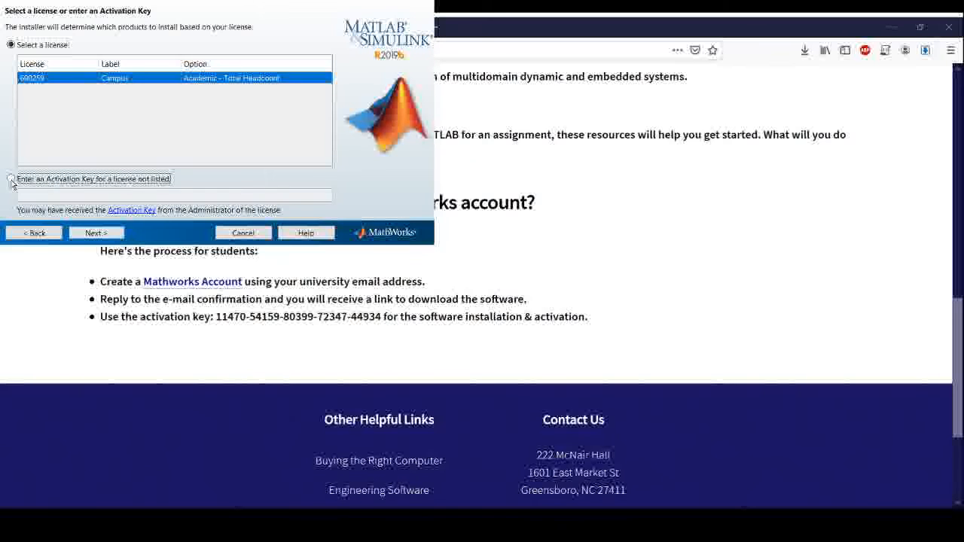
left_click(400, 521)
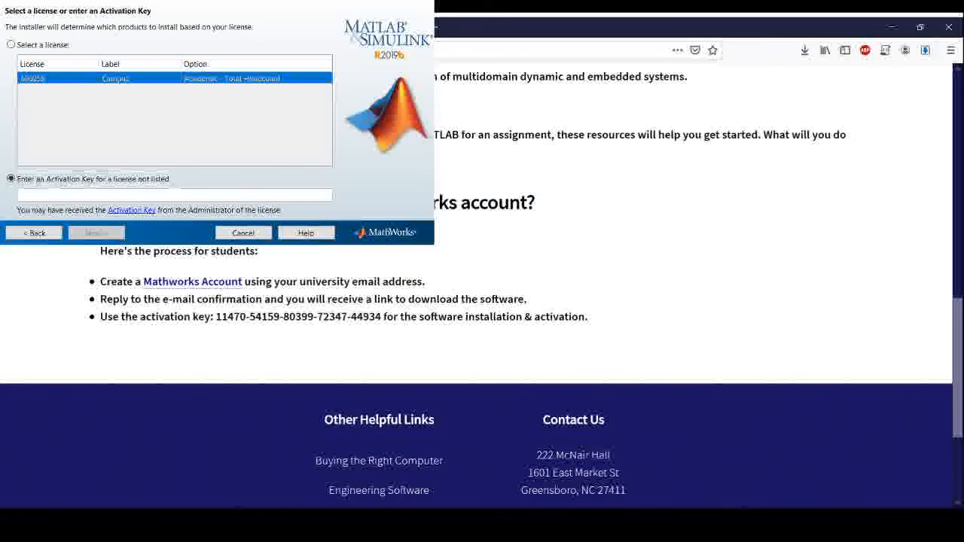
left_click_drag(218, 319, 382, 320)
key("ctrl+c")
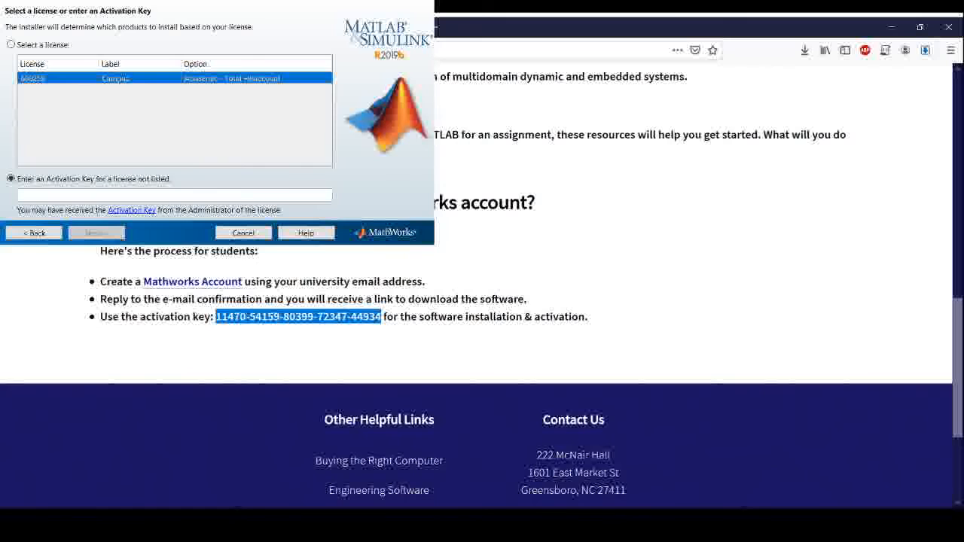
key("alt+Tab")
left_click(85, 194)
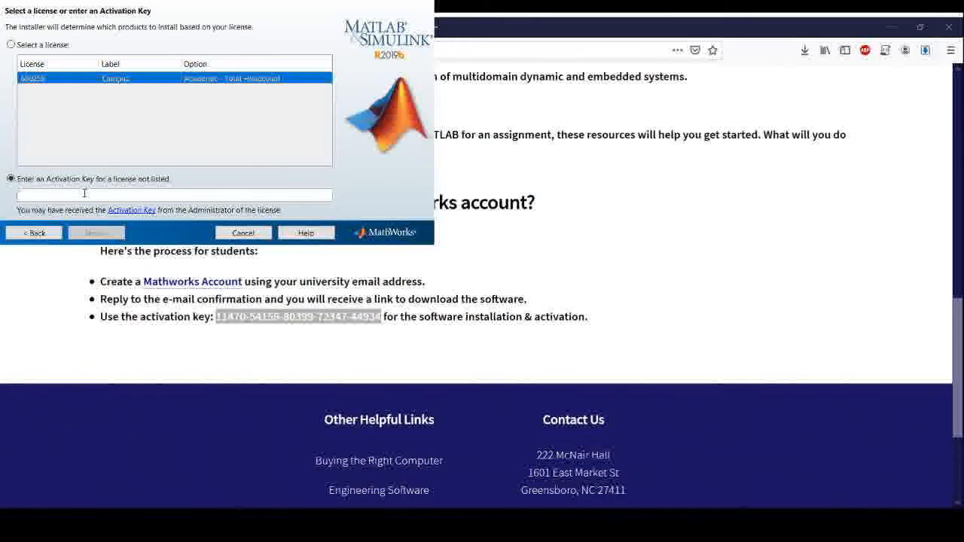
key("ctrl+v")
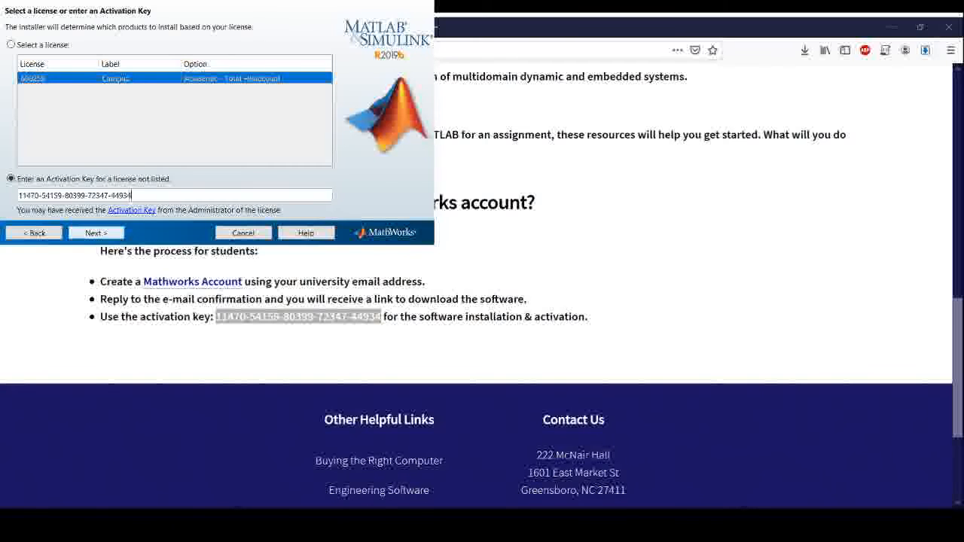
left_click(109, 236)
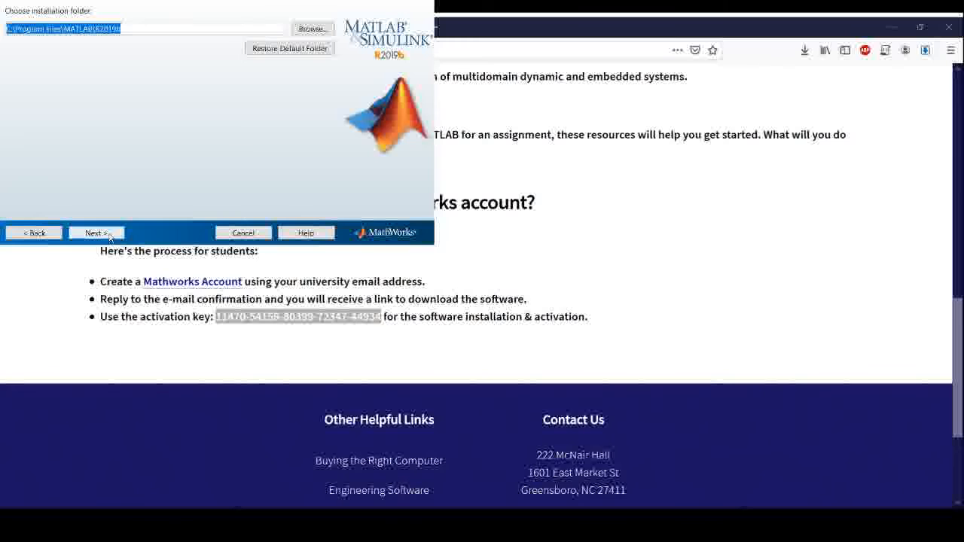
Step: Accept the default C:\Program Files\MATLAB\R2019b installation folder and continue
left_click(109, 235)
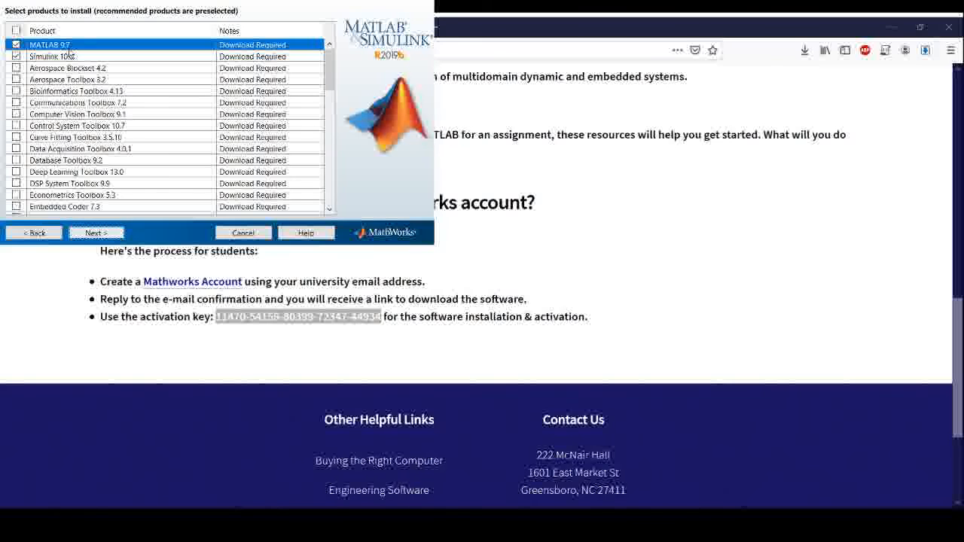
Step: Deselect Simulink 10.0, Symbolic Math Toolbox 8.4 and Statistics and Machine Learning Toolbox 11.6, keeping only MATLAB 9.7
left_click(16, 57)
left_click(16, 57)
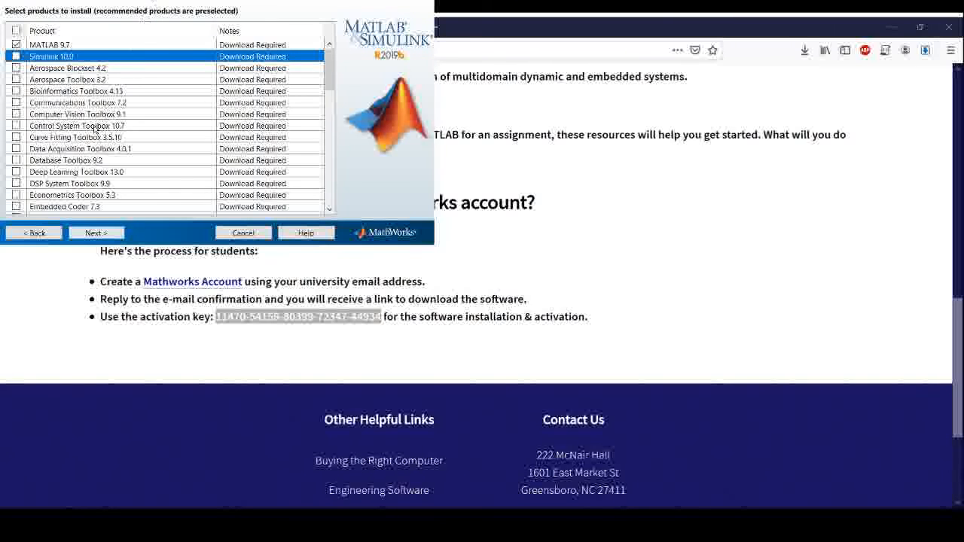
scroll(61, 98, "down", 5)
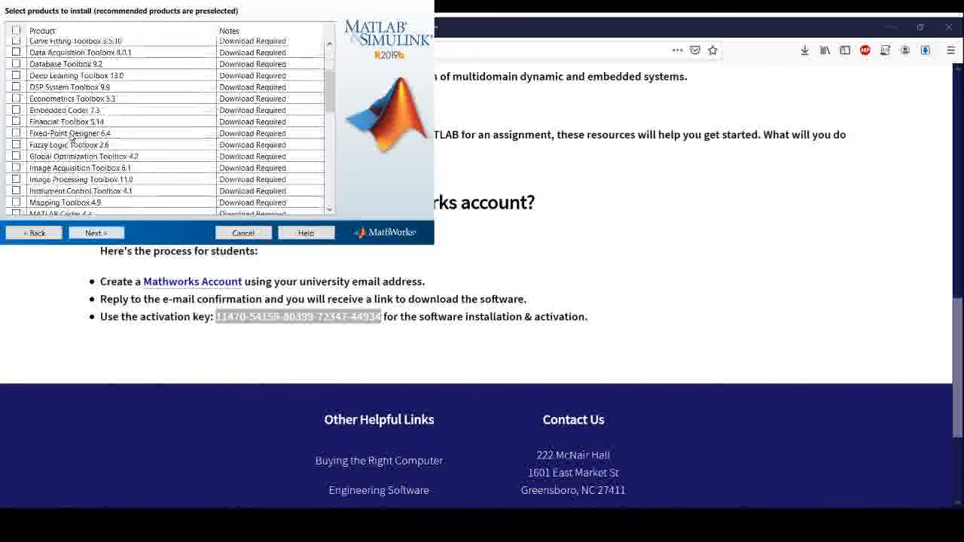
scroll(72, 139, "down", 12)
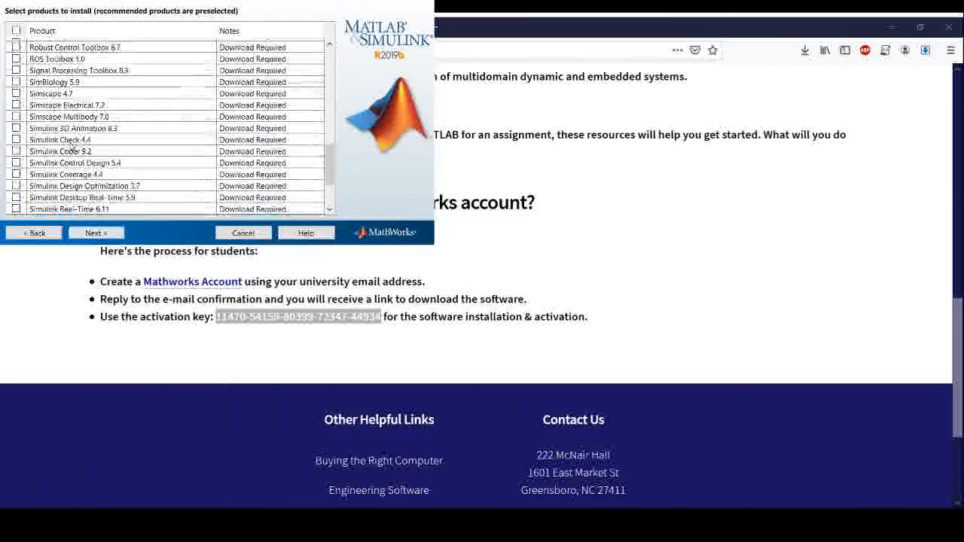
scroll(70, 154, "down", 1)
left_click(15, 186)
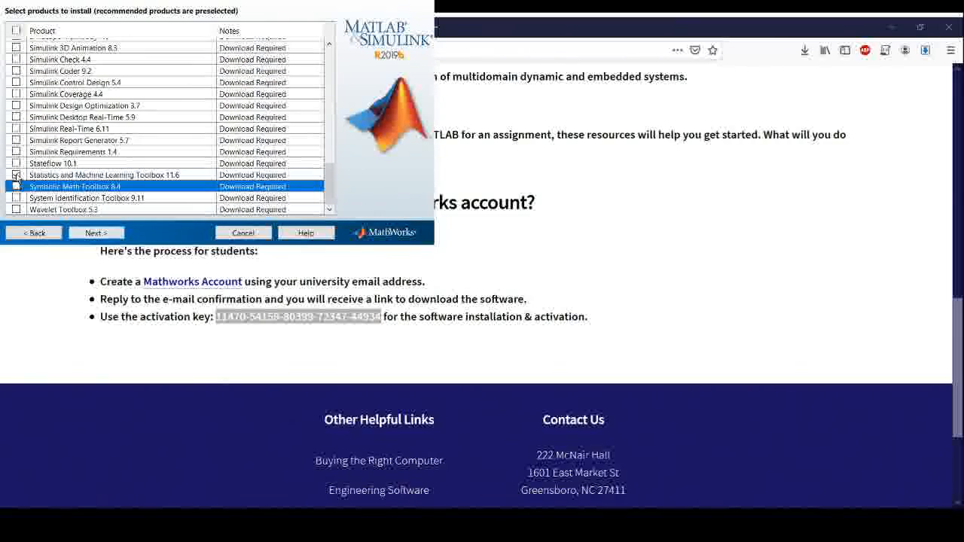
left_click(16, 174)
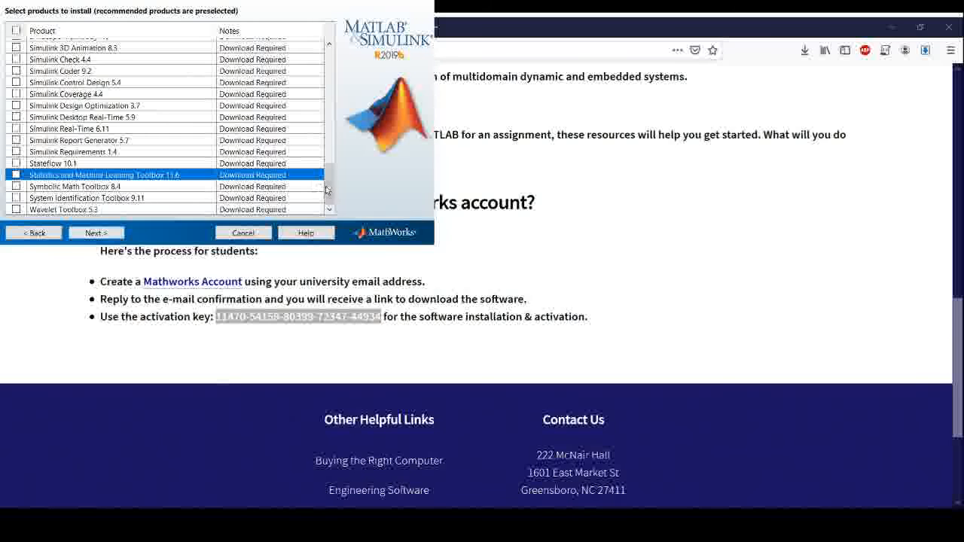
left_click_drag(328, 184, 325, 46)
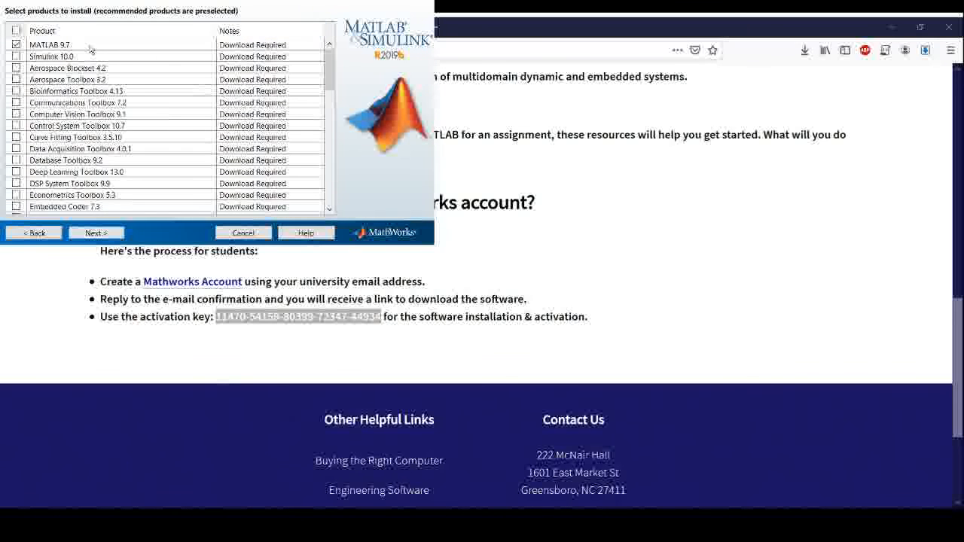
left_click(93, 234)
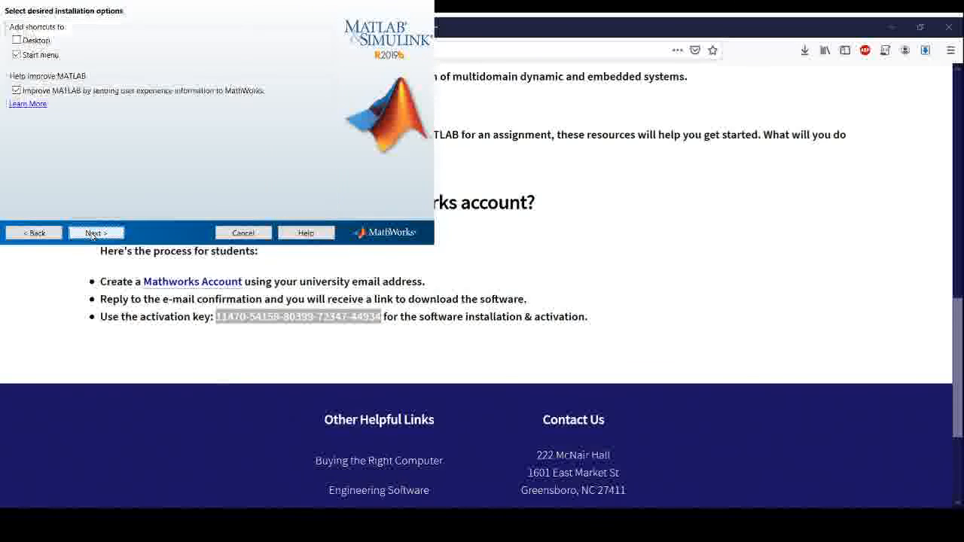
Step: Add a Desktop shortcut and proceed to the confirmation summary showing MATLAB 9.7 (1,105 MB download)
left_click(16, 40)
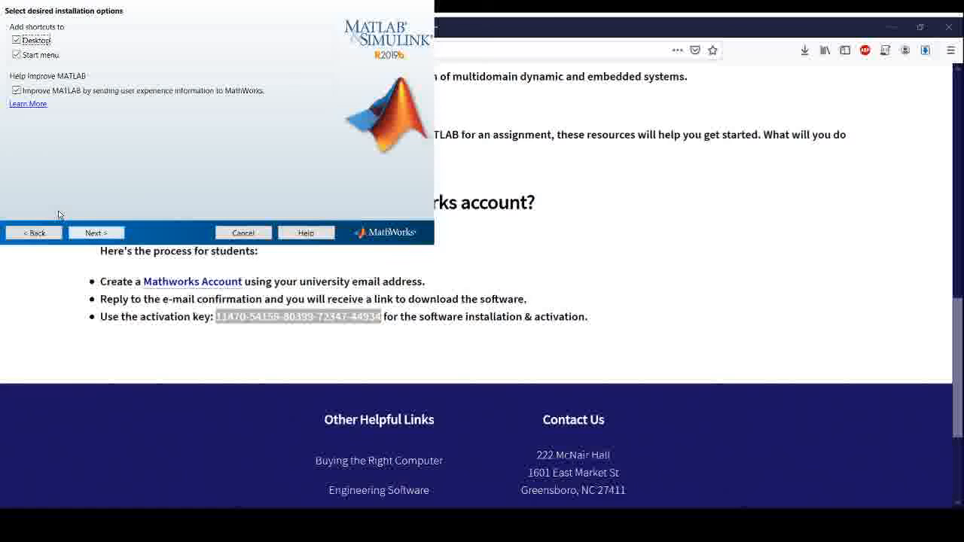
left_click(91, 233)
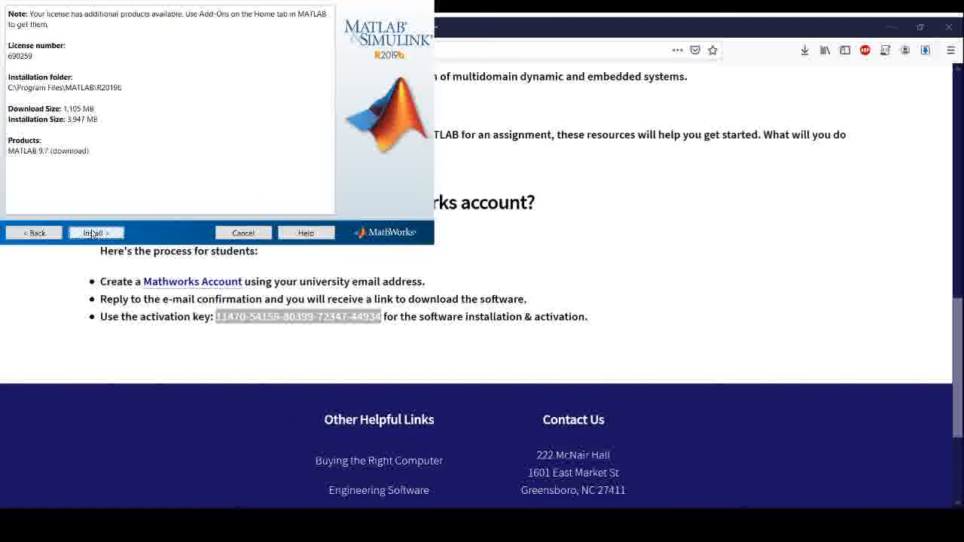